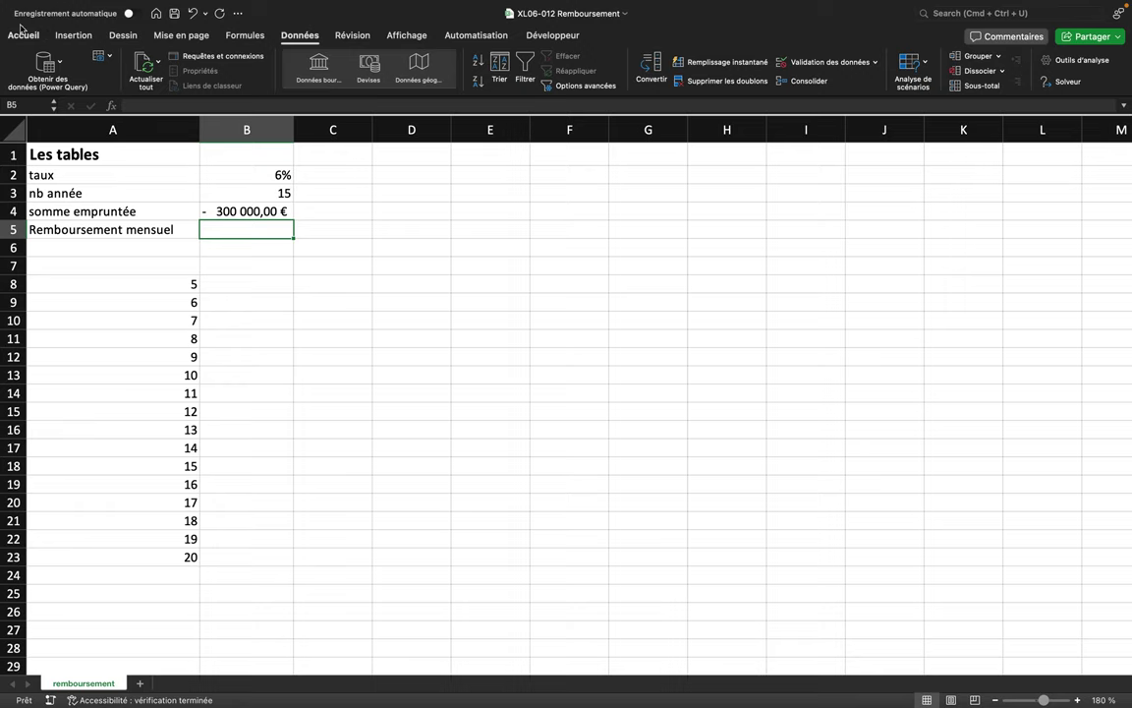
Step: Review the amount in B4, years in B3 and rate in B2, then select B5
left_click(213, 214)
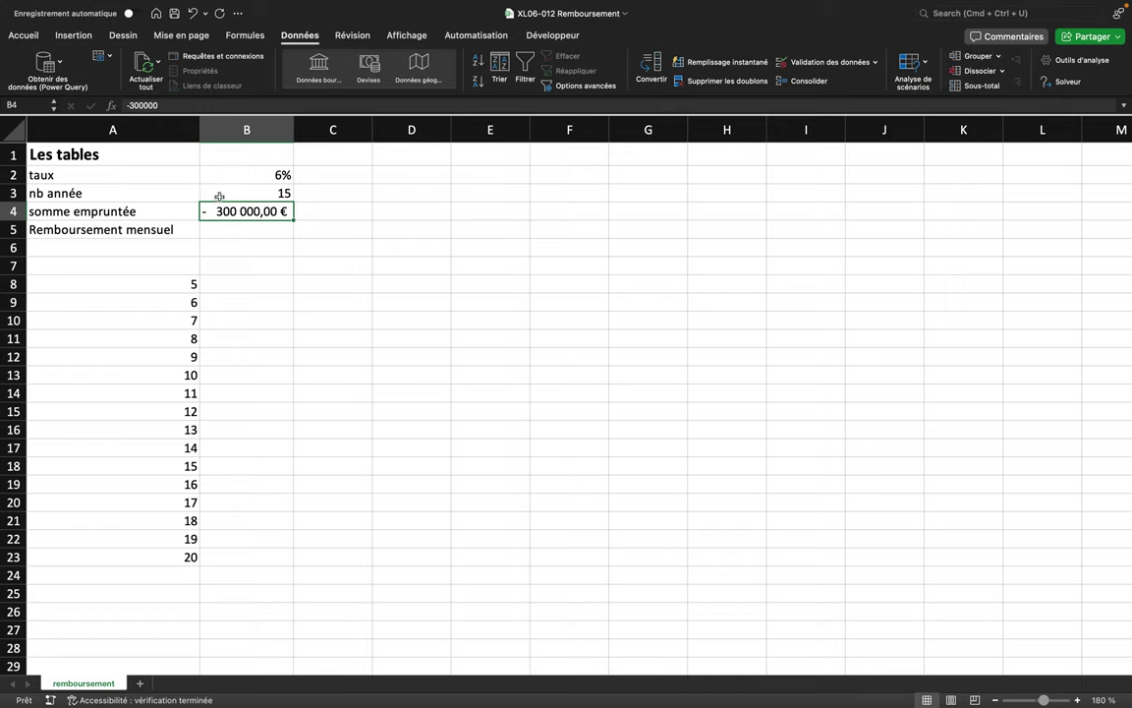
left_click(219, 195)
left_click(218, 178)
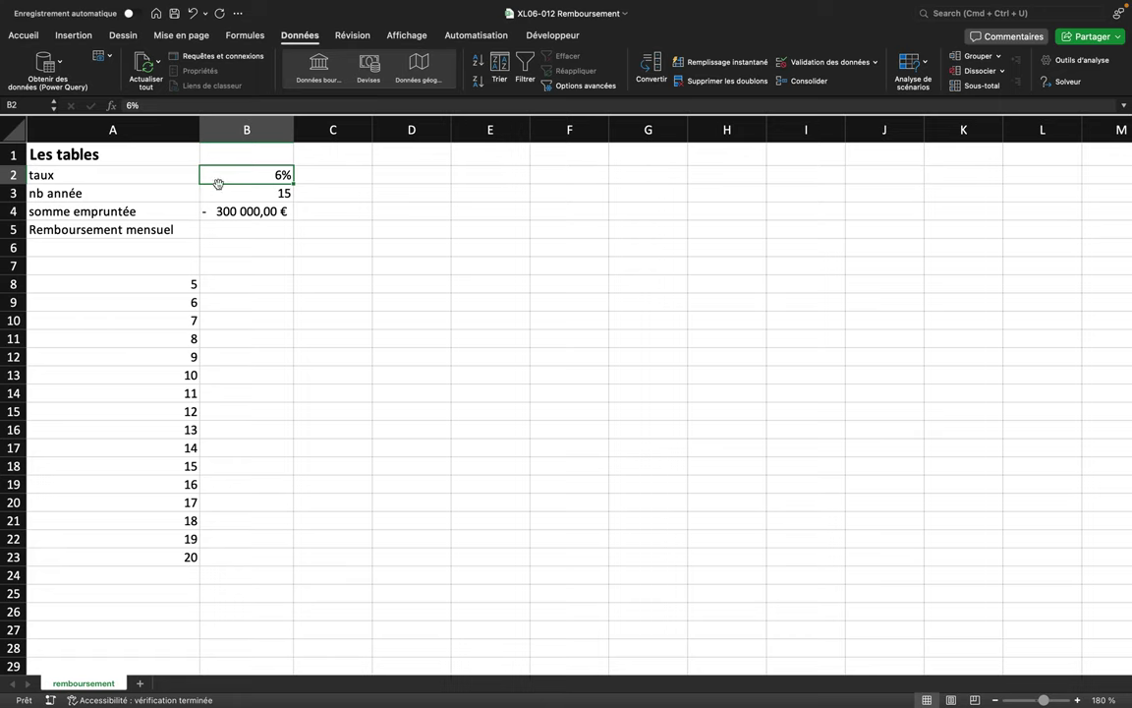
left_click(228, 232)
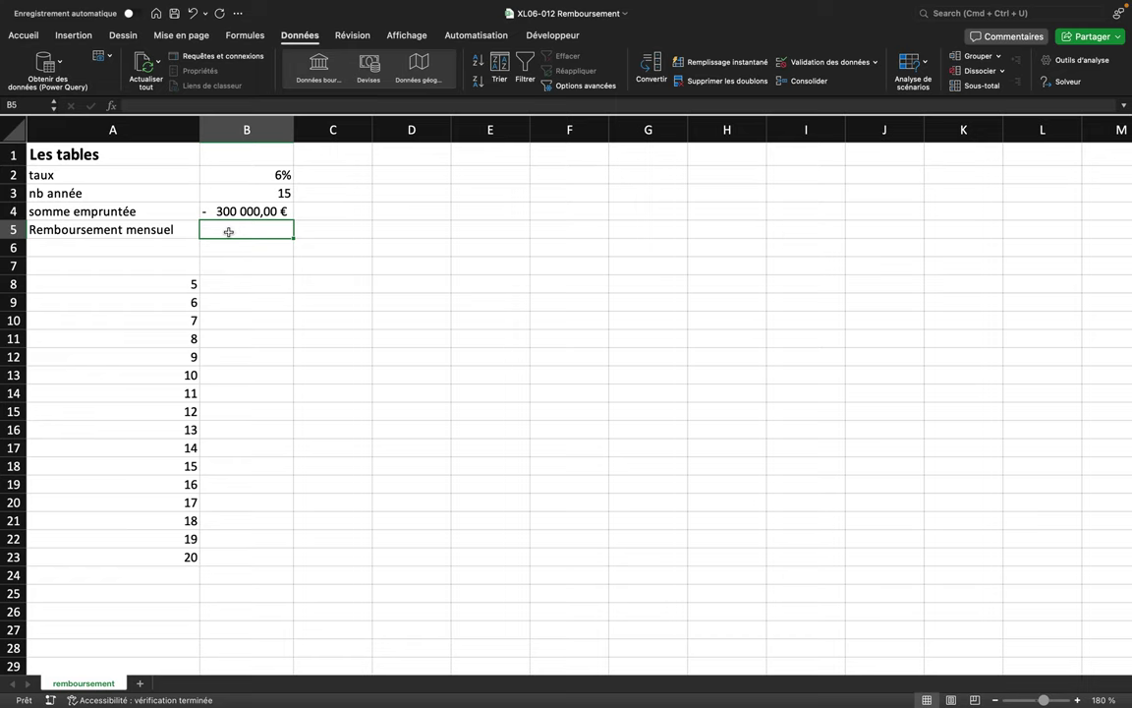
Step: Enter =VPM(B2/12;B3*12;B4) in B5 to get the 2 531,57 € monthly repayment
type("=vpm(")
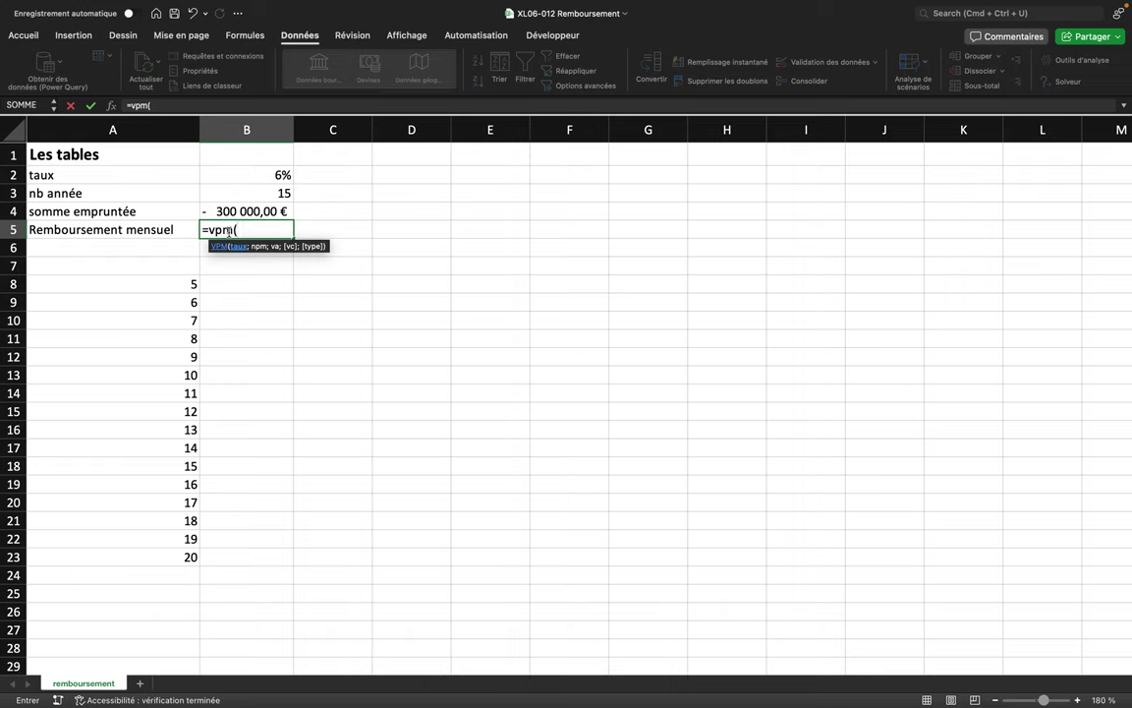
left_click(215, 218)
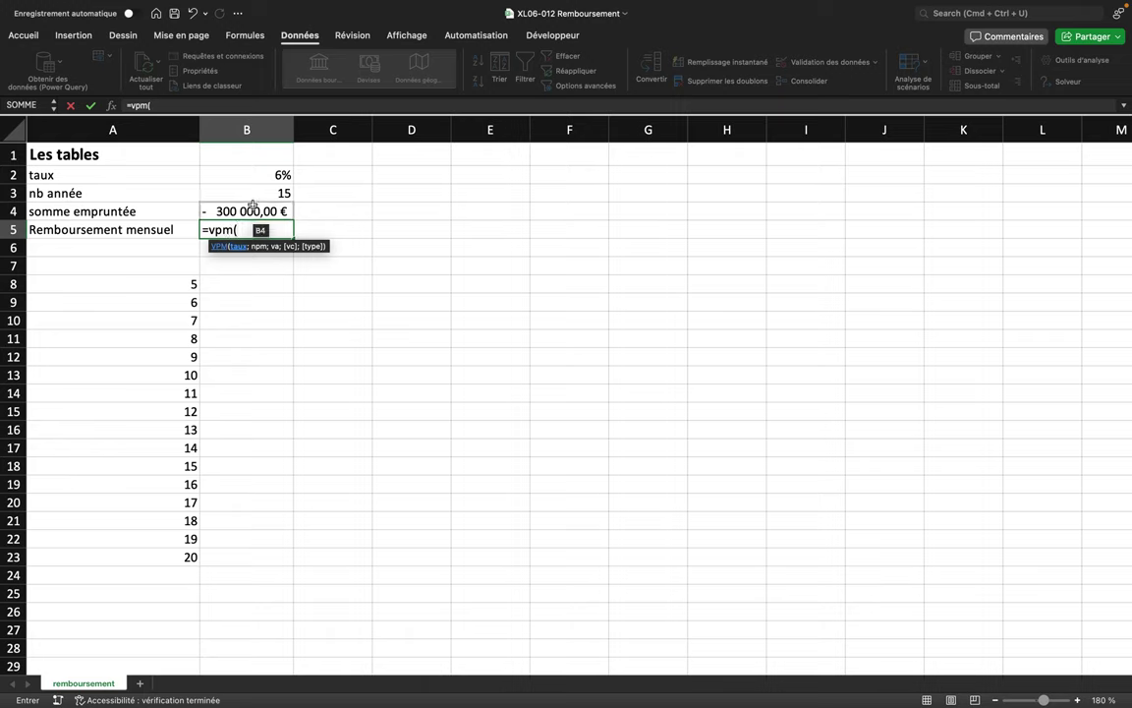
left_click(249, 178)
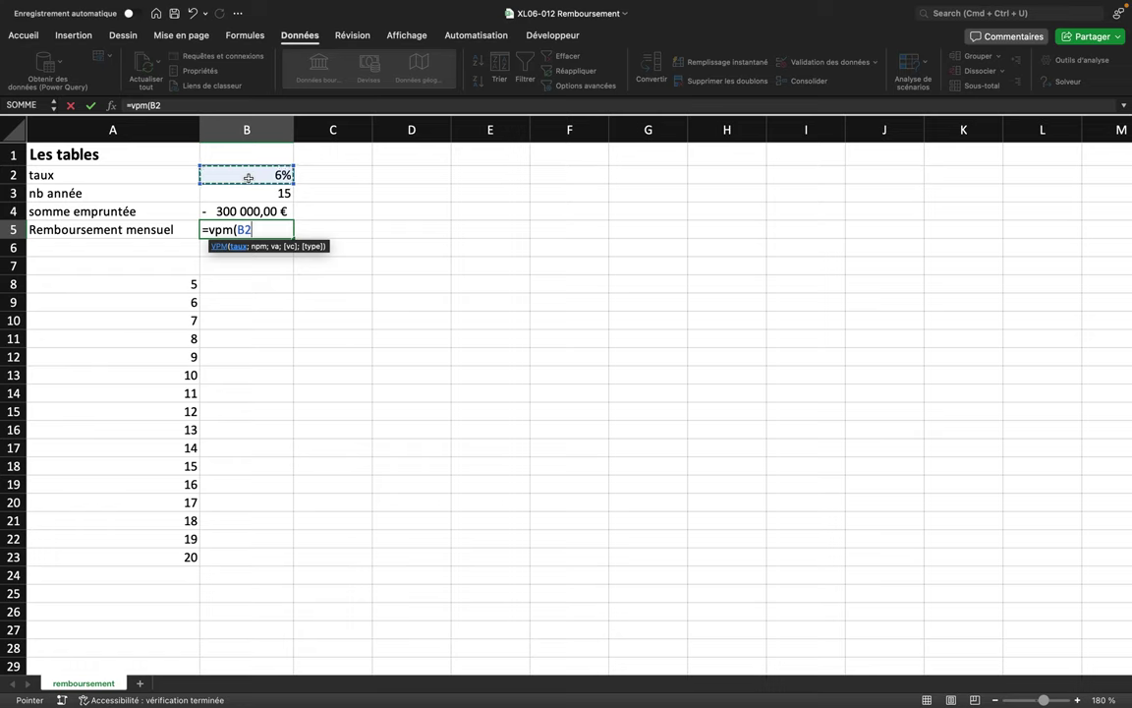
type("/")
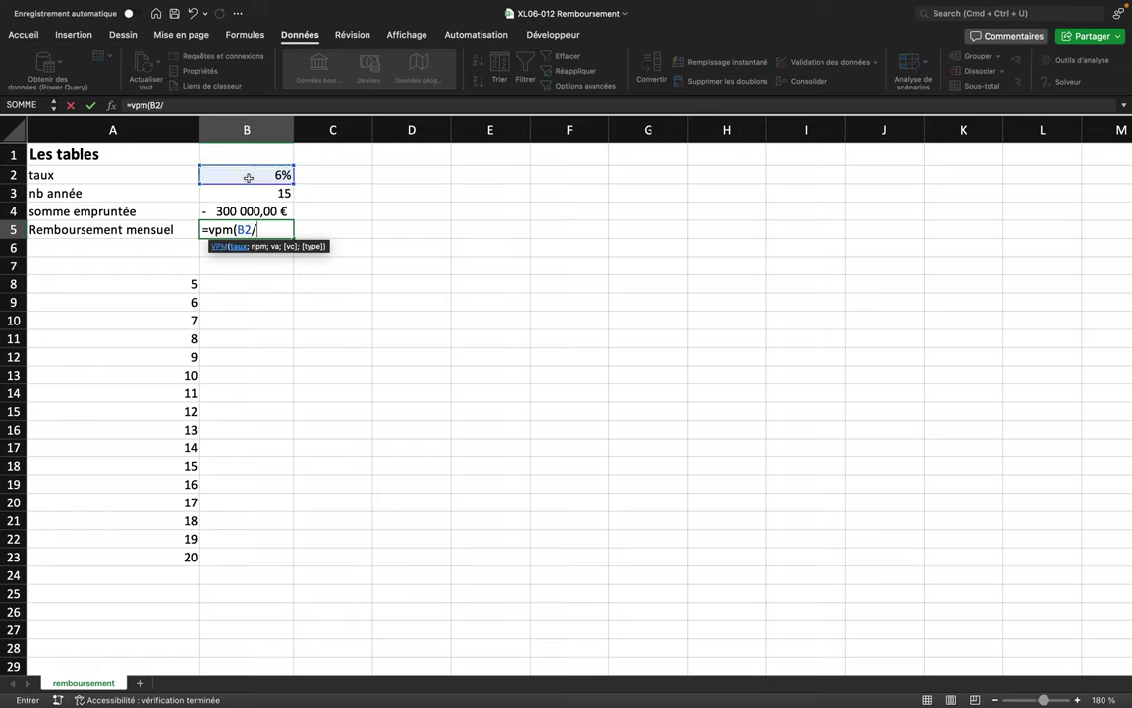
type("12")
type(";")
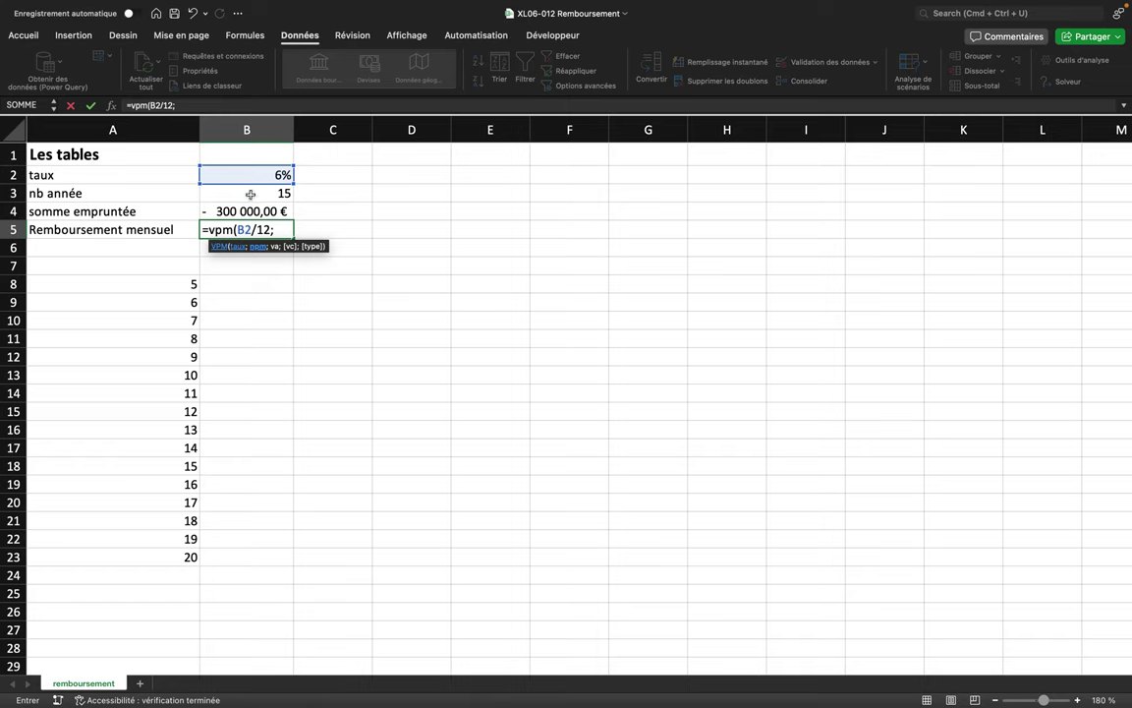
left_click(250, 194)
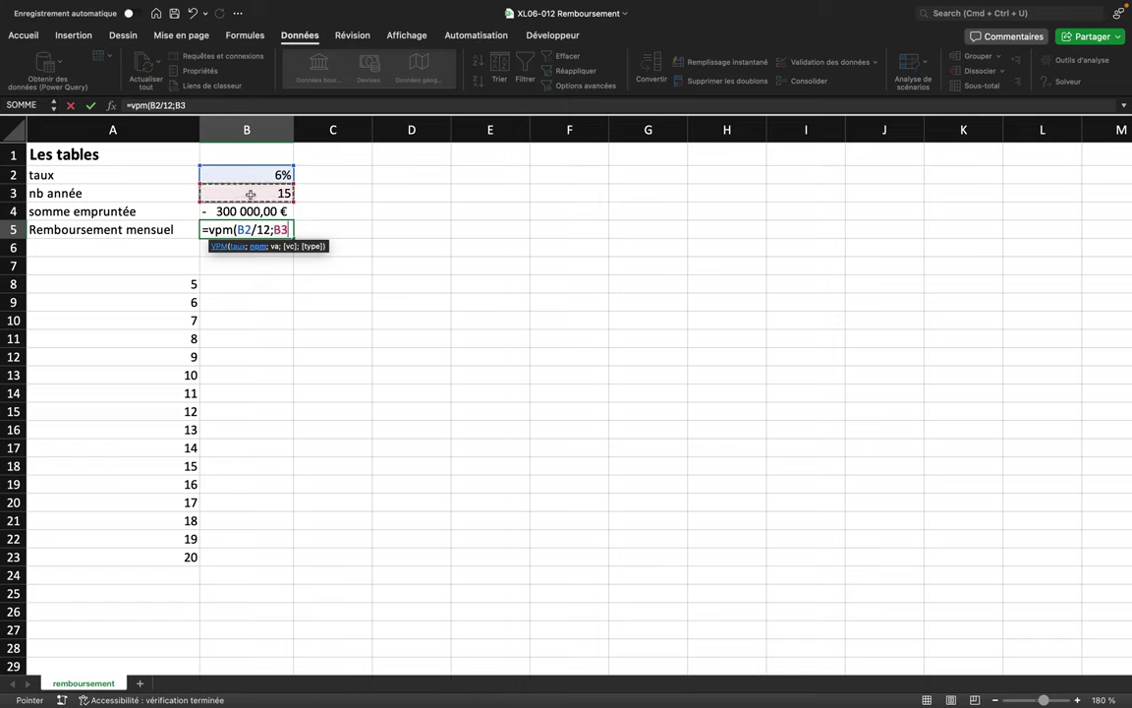
type("*")
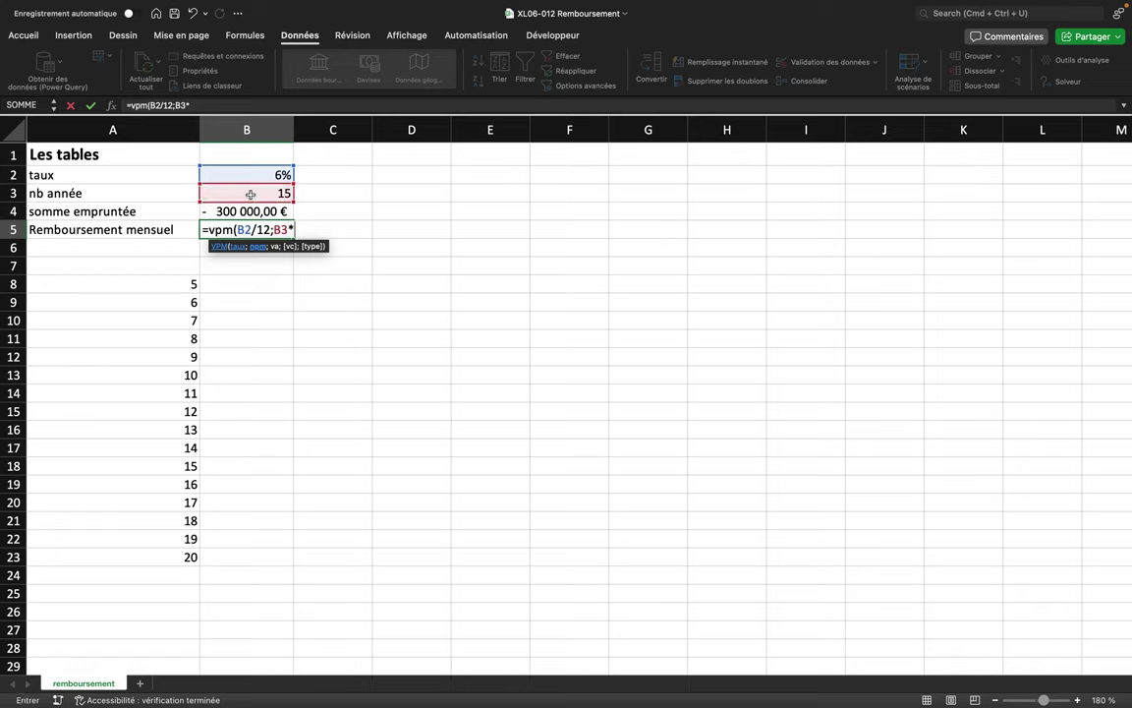
type("12")
type(";")
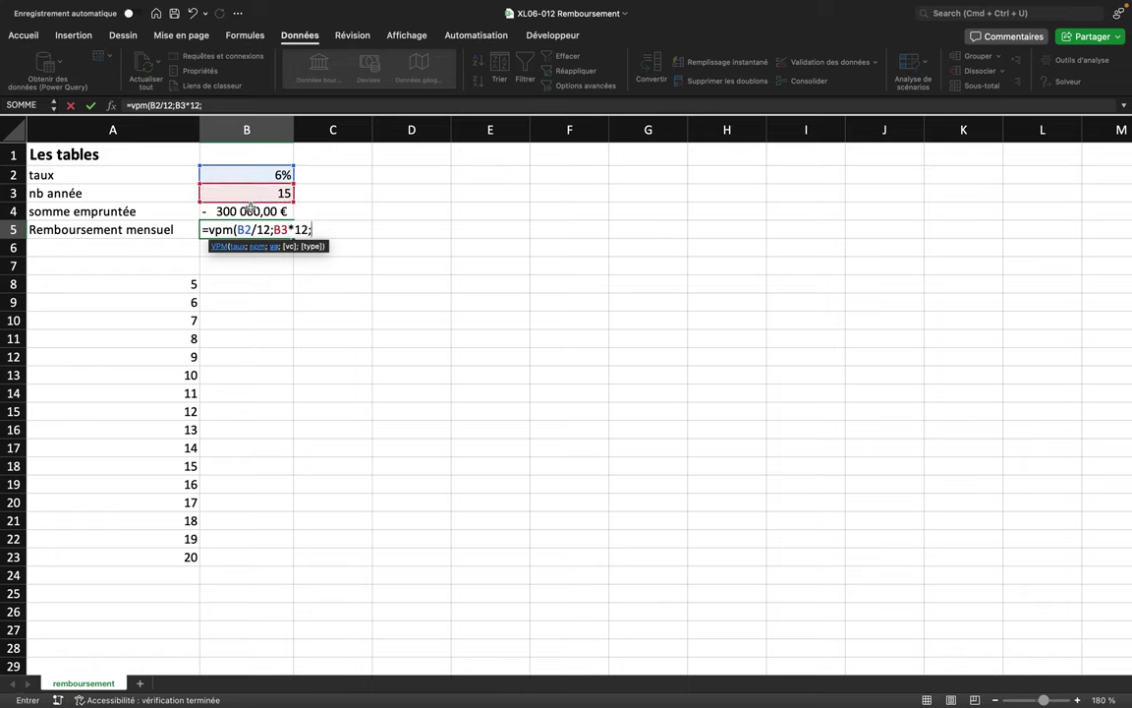
left_click(250, 212)
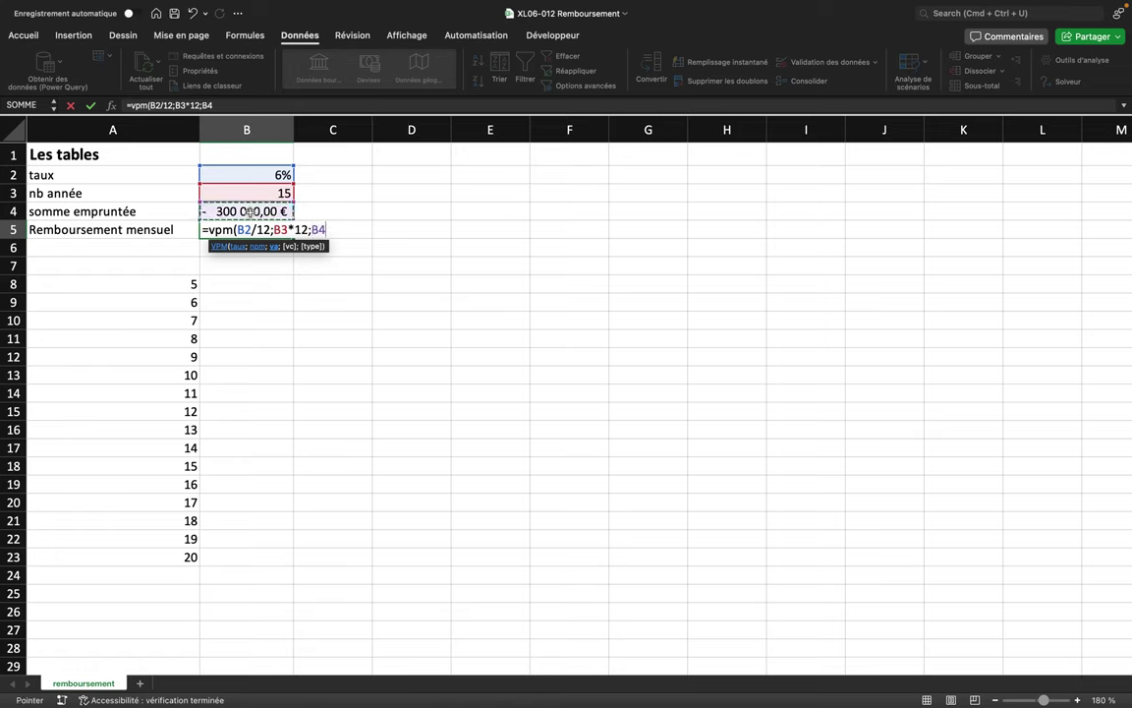
type(")")
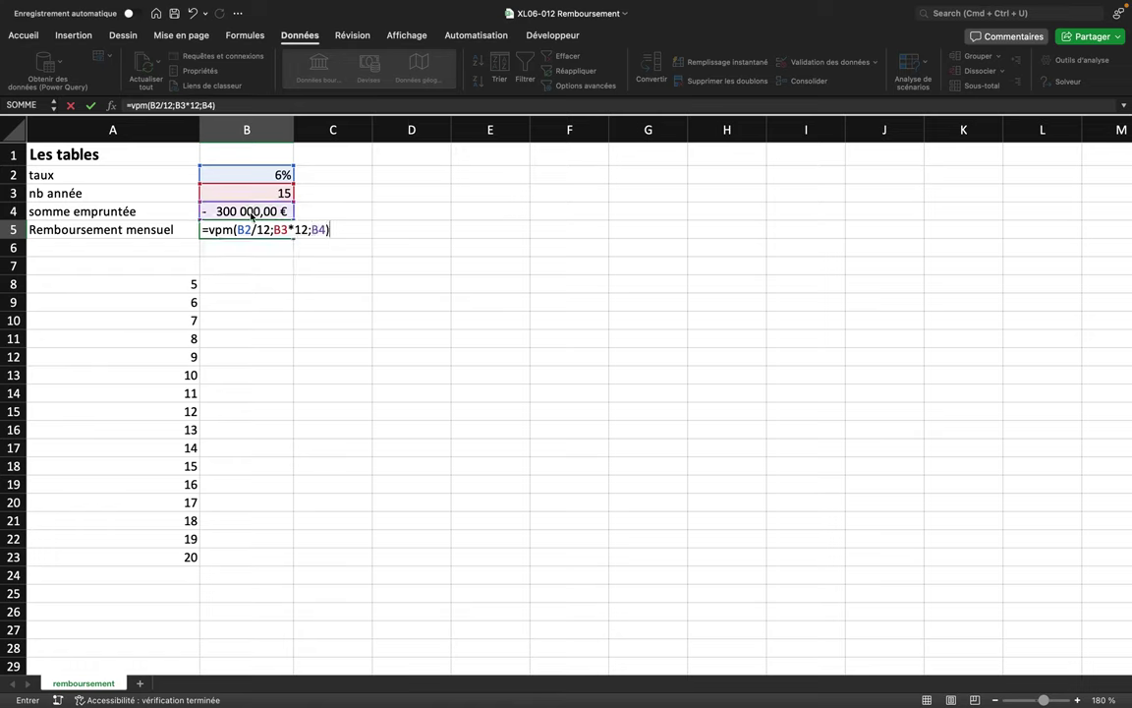
key("Return")
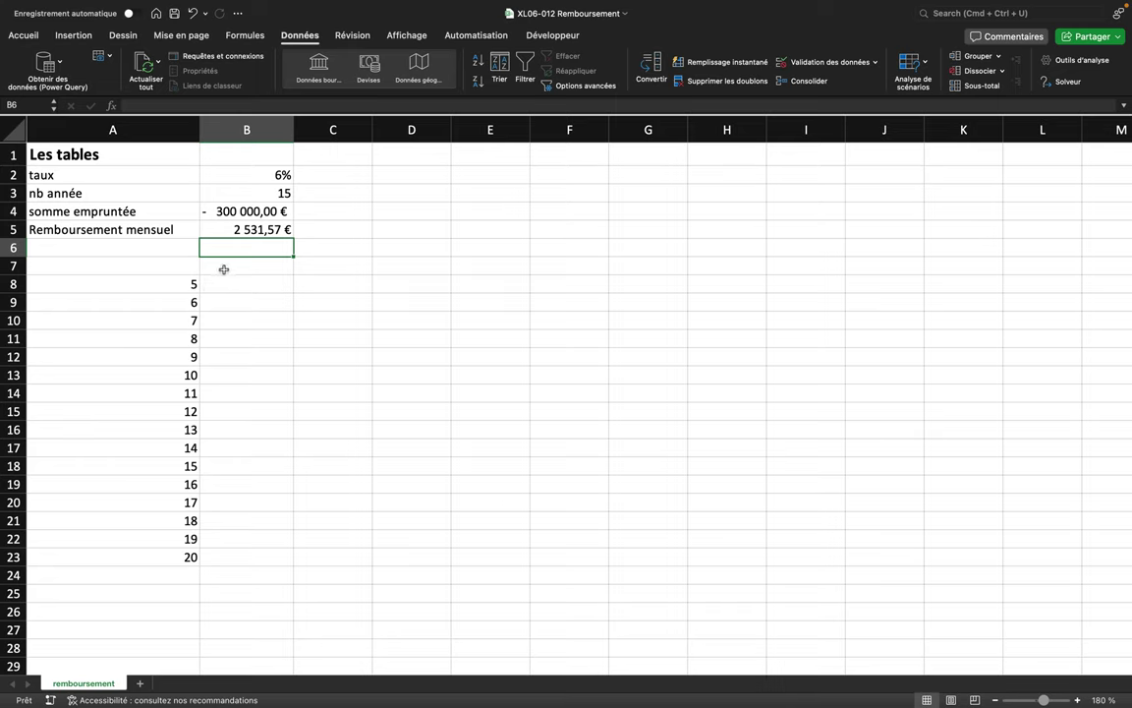
left_click(225, 268)
Step: Link B7 to the repayment with =B5 and select the table range A7:B23
type("=")
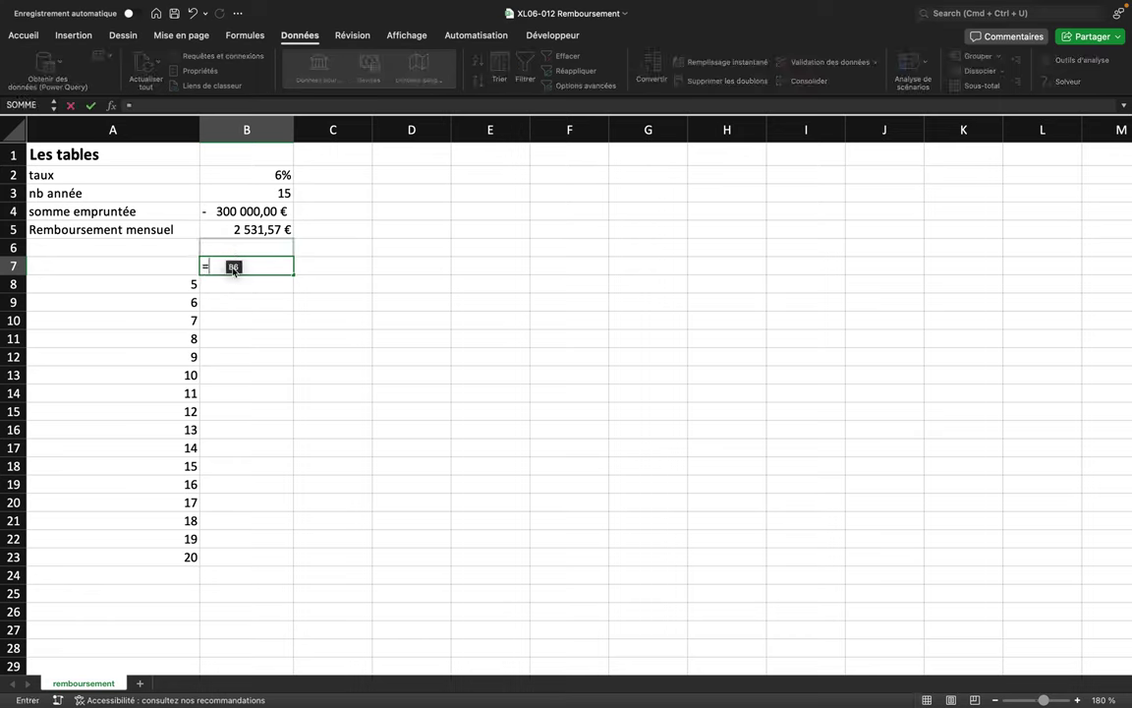
left_click(239, 230)
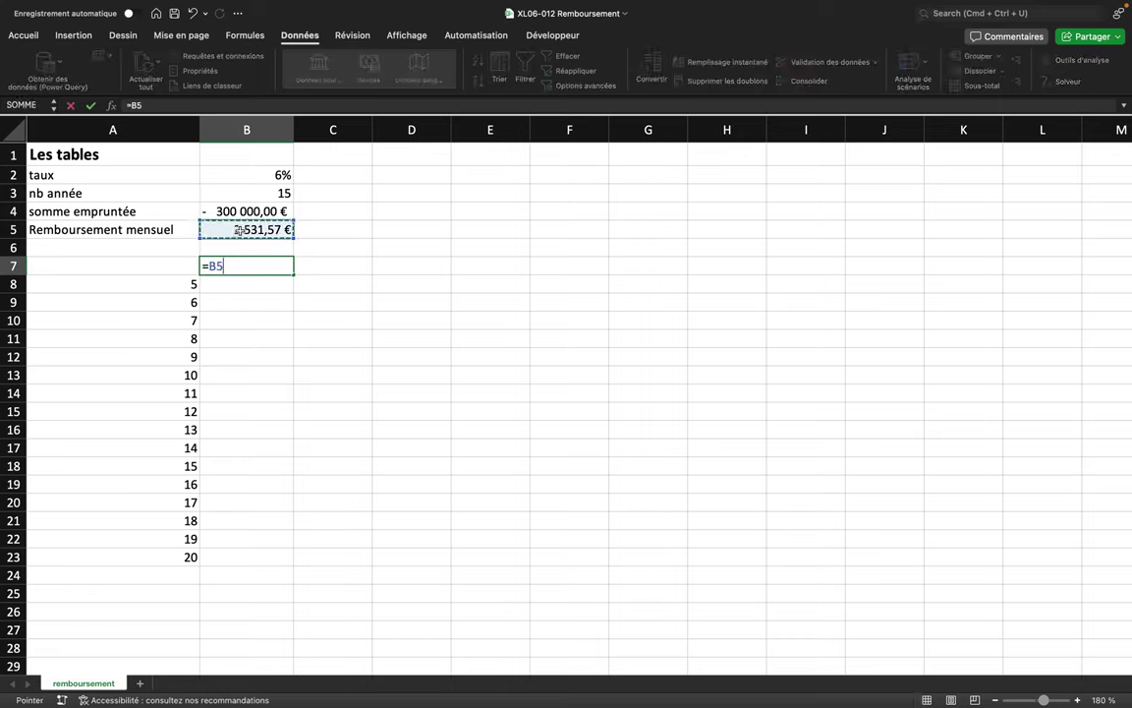
key("Return")
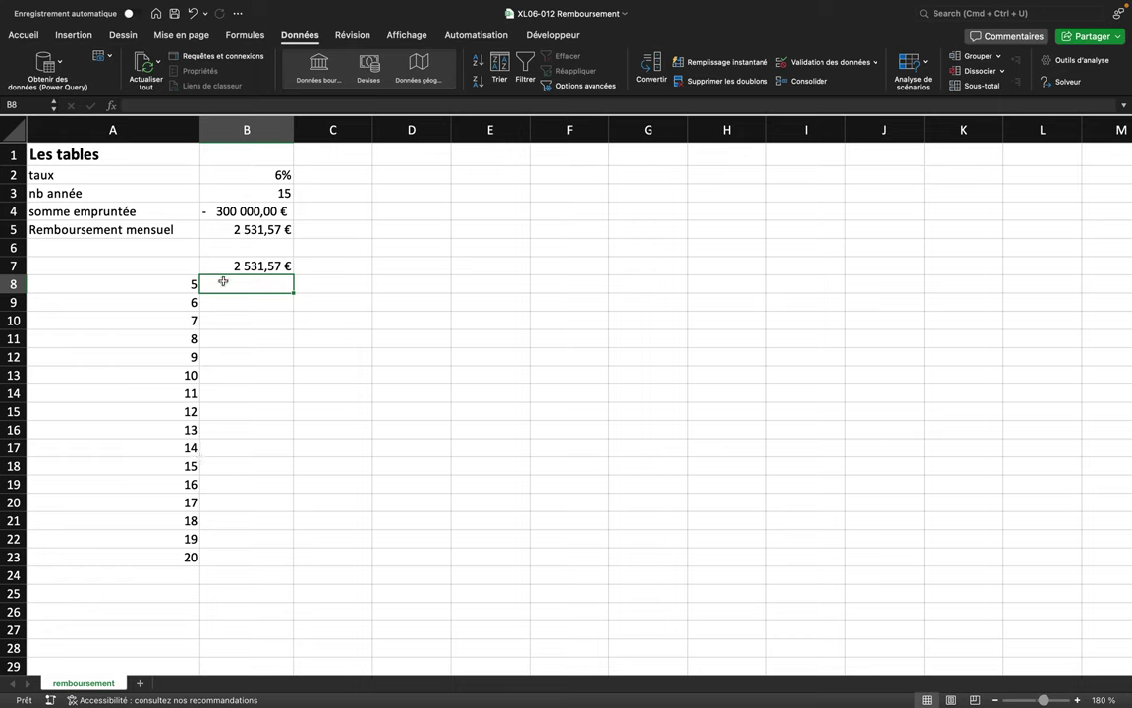
mouse_move(137, 268)
left_mouse_down()
mouse_move(211, 304)
mouse_move(215, 553)
left_mouse_up()
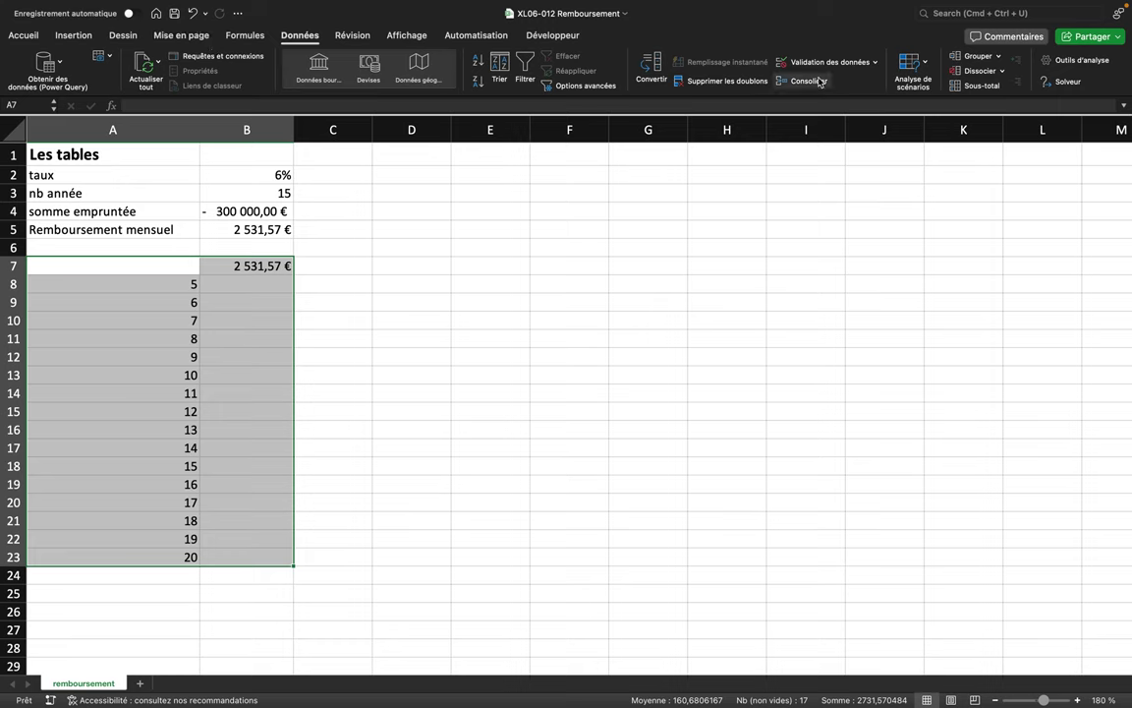
left_click(918, 65)
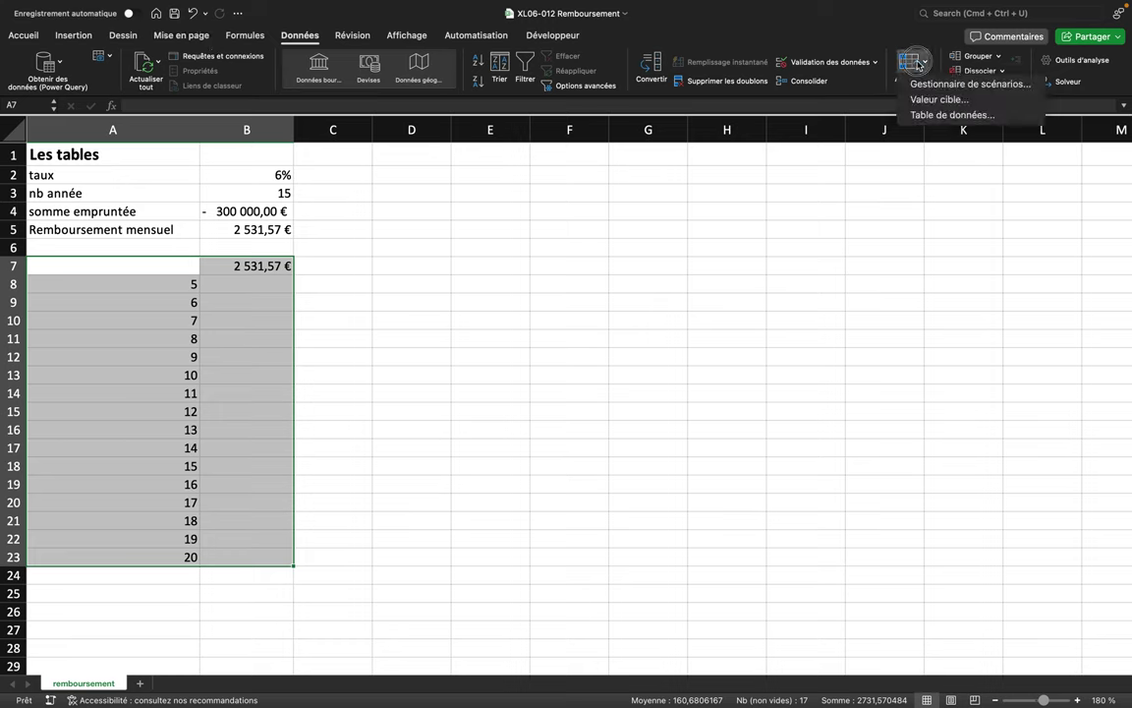
Step: Build a Table de données with column input cell B3, filling B8:B23 with payments
left_click(937, 116)
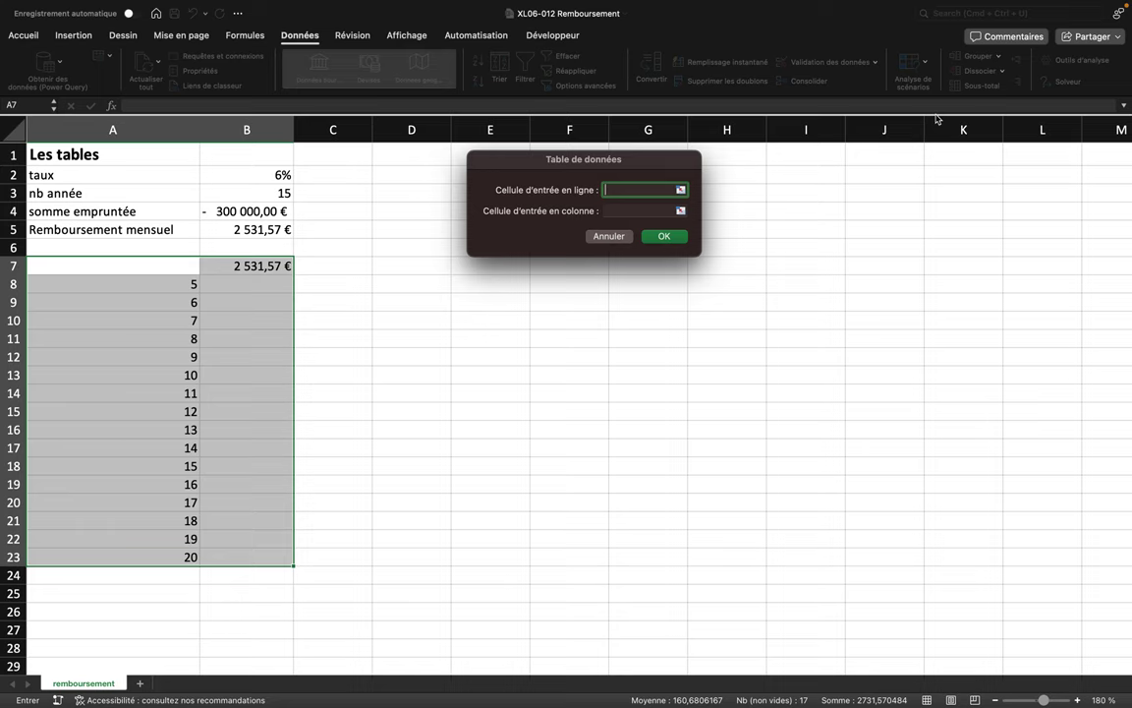
left_click(190, 286)
left_click_drag(189, 286, 193, 284)
left_click(609, 211)
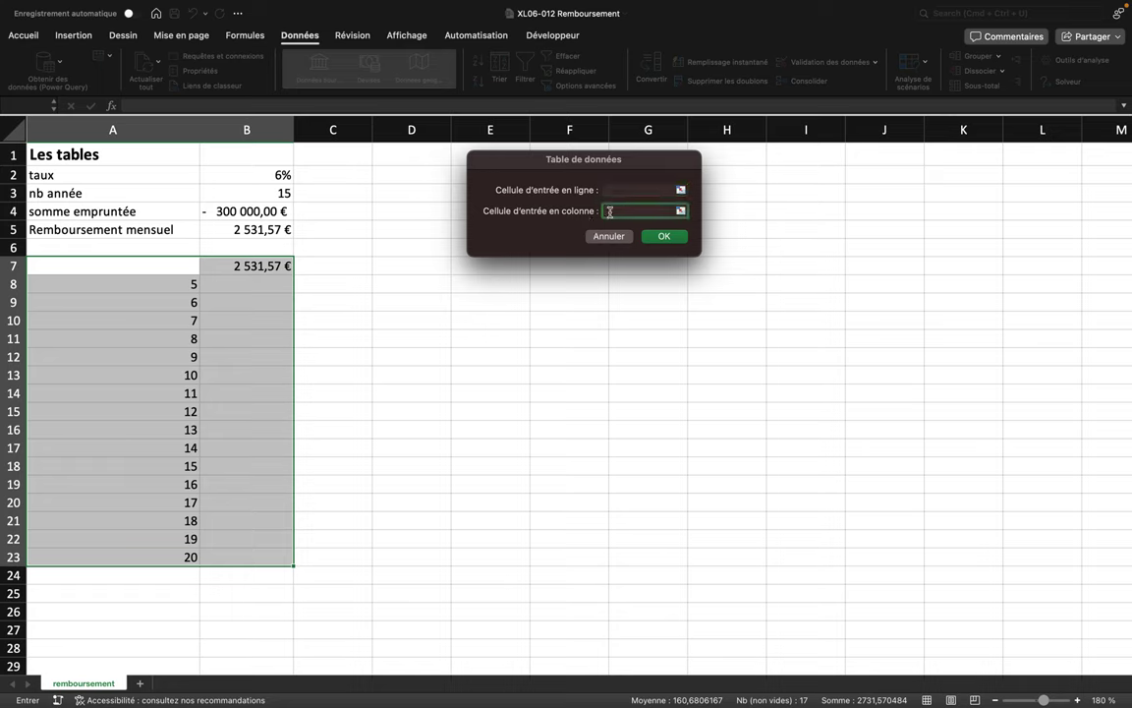
left_click(235, 192)
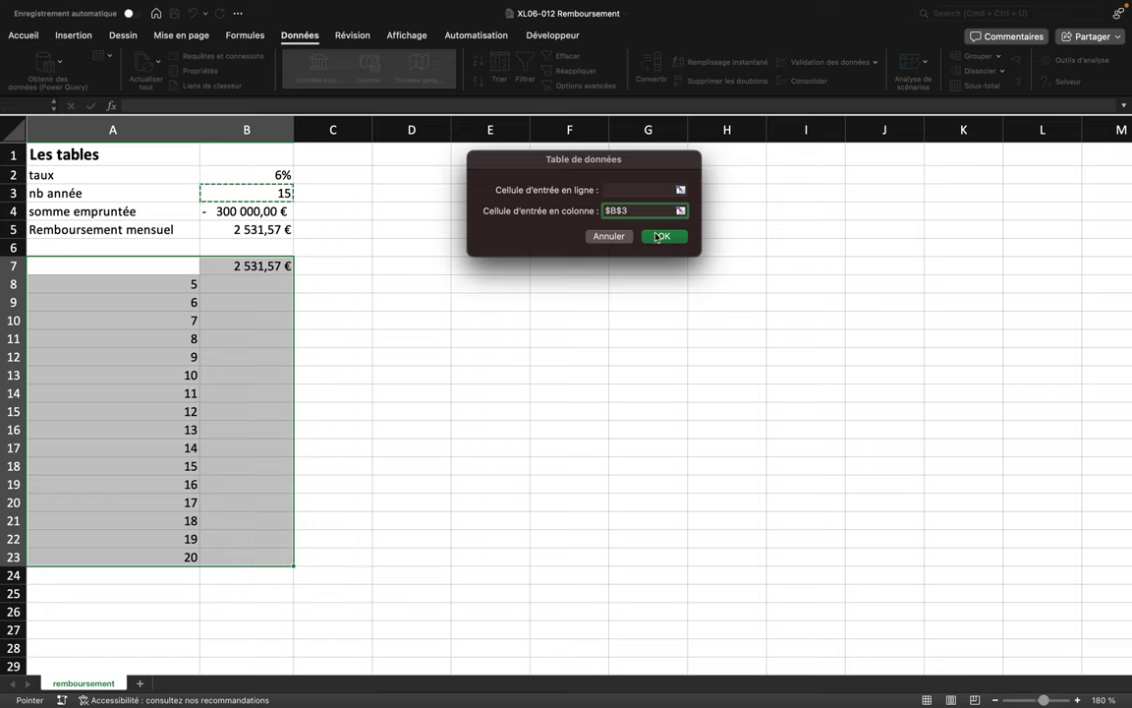
left_click(656, 237)
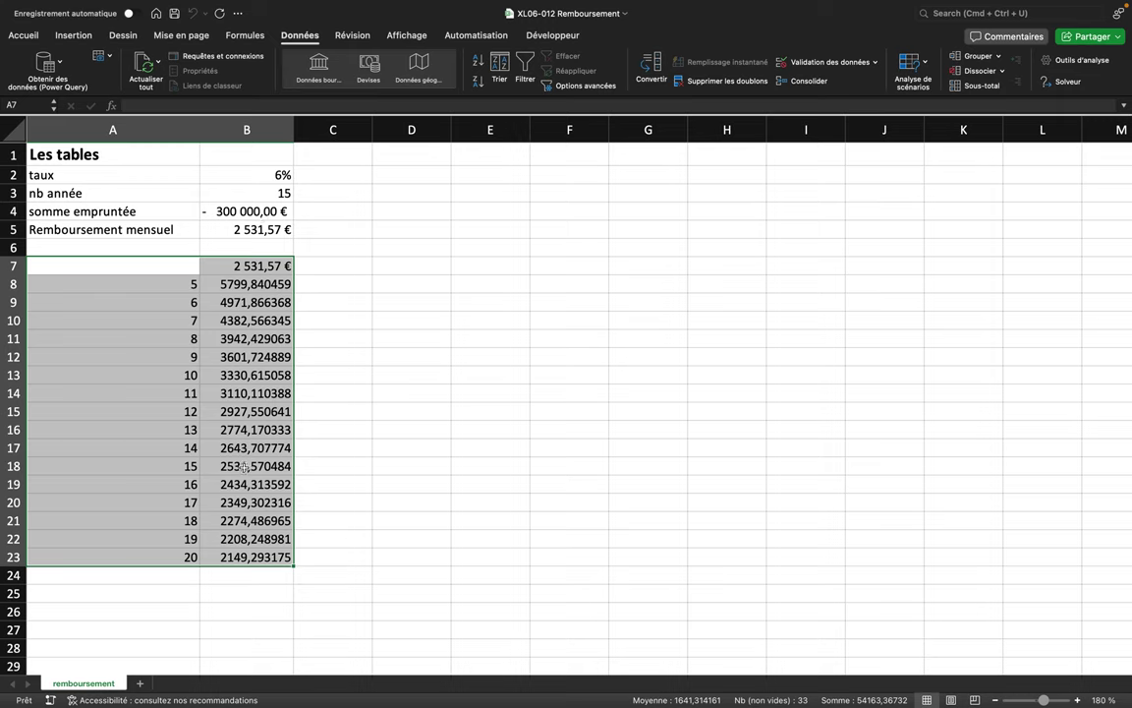
left_click(223, 284)
Step: Format B8:B23 as euro currency, from 5 799,84 € down to 2 149,29 €
left_click_drag(223, 284, 236, 557)
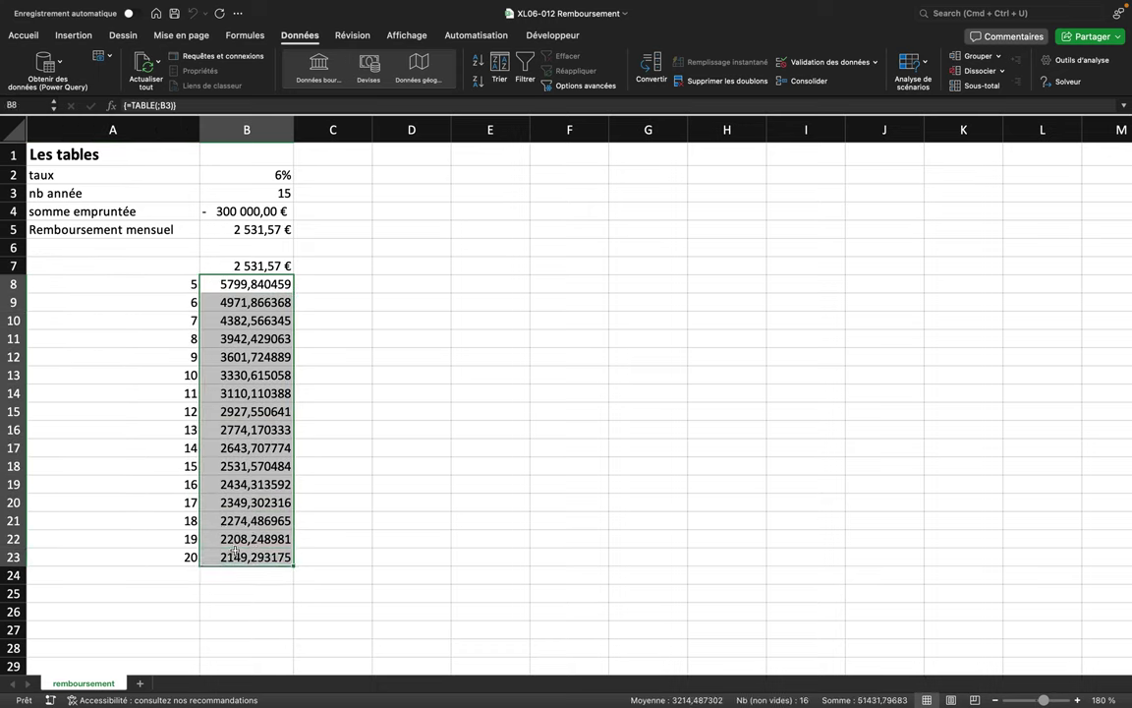
left_click(23, 35)
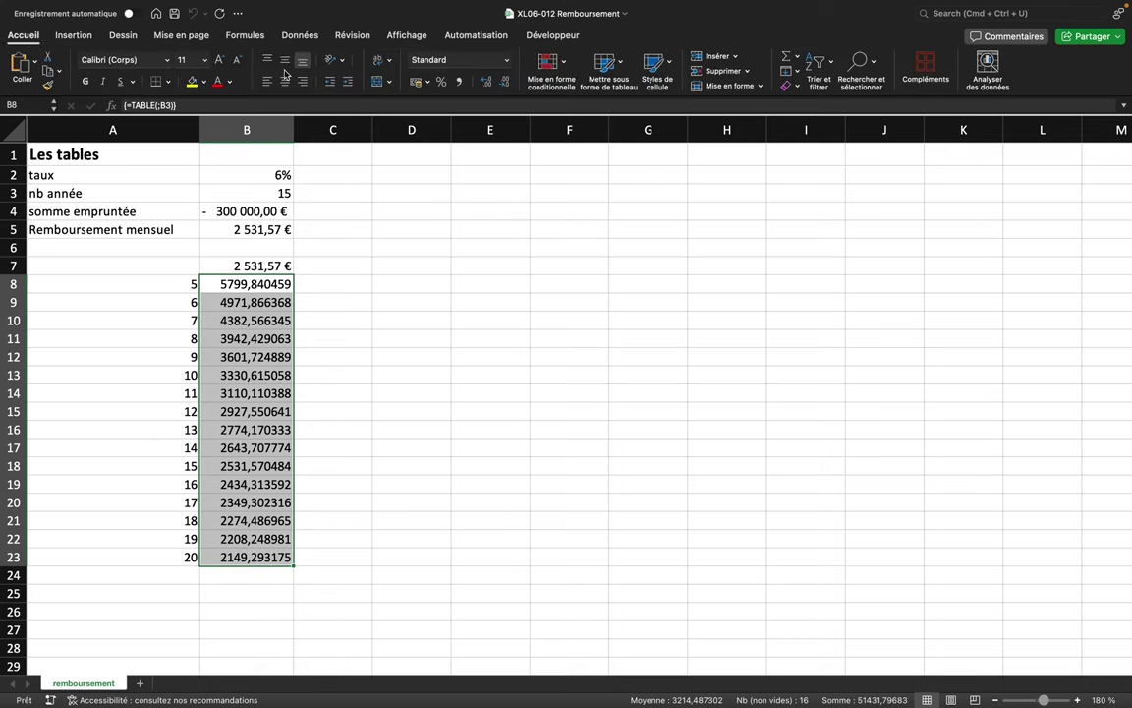
left_click(414, 83)
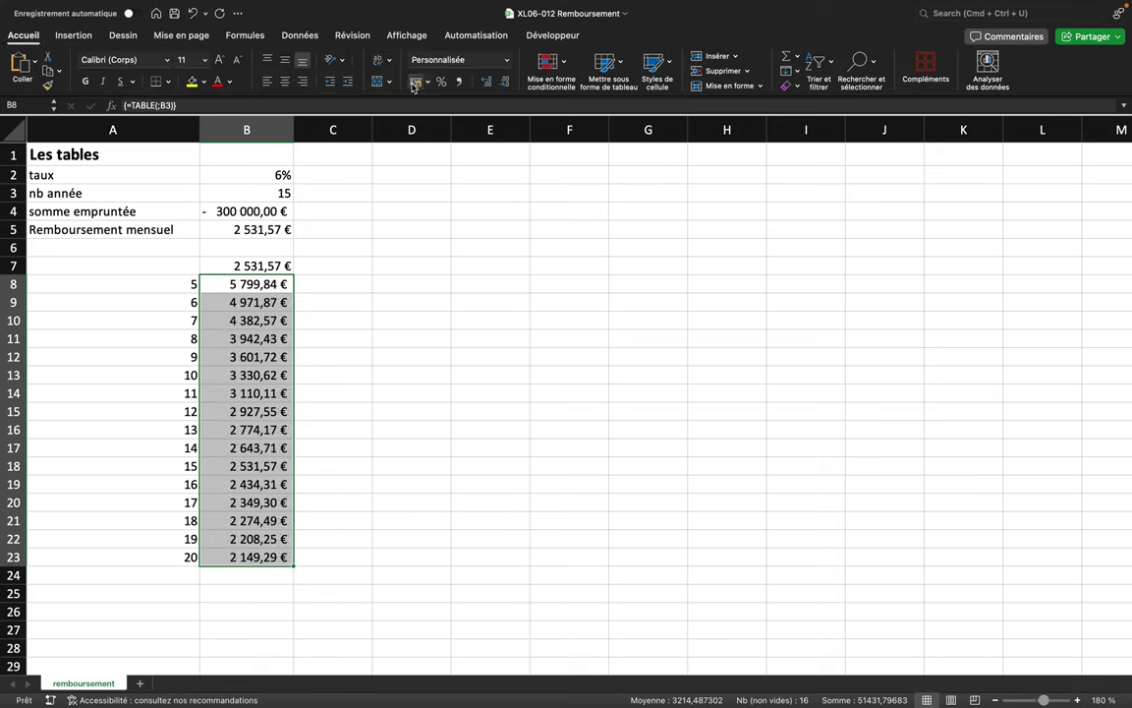